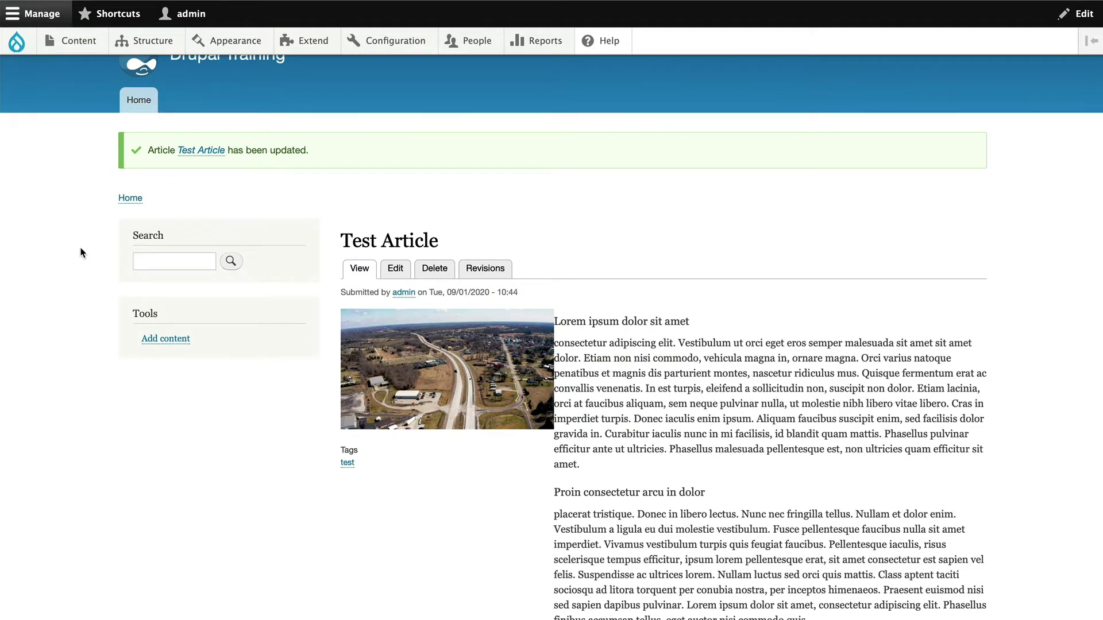
Examine how the image, tags, body text and media image are laid out on the Test Article page.
{"action": "scroll", "coordinate": [327, 409], "scroll_direction": "down", "scroll_amount": 10}
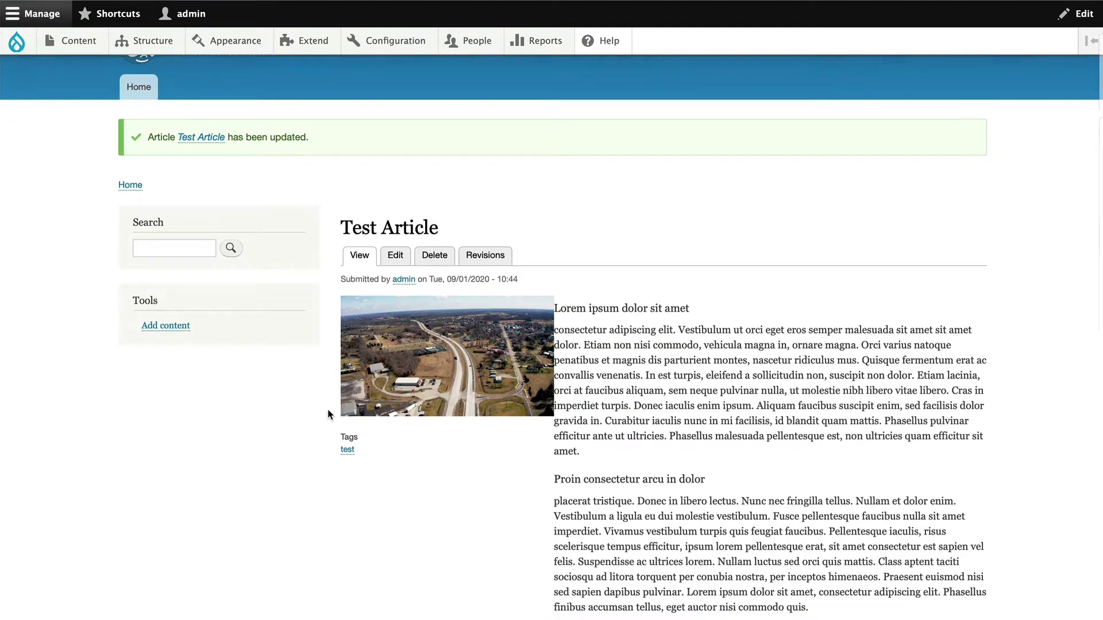
{"action": "mouse_move", "coordinate": [665, 286]}
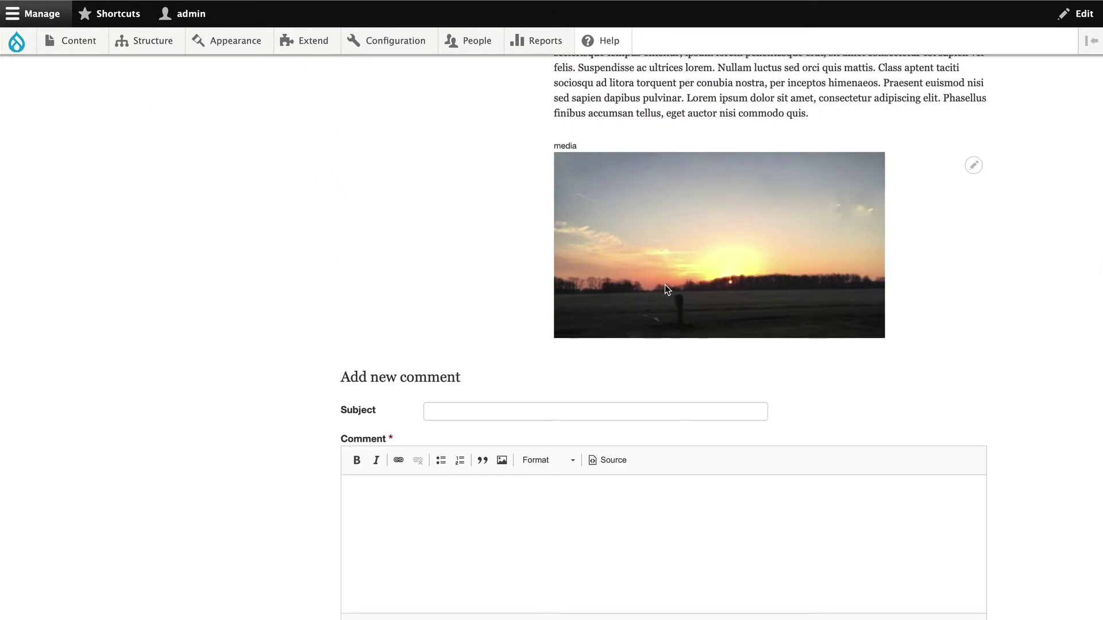
{"action": "scroll", "coordinate": [414, 247], "scroll_direction": "up", "scroll_amount": 8}
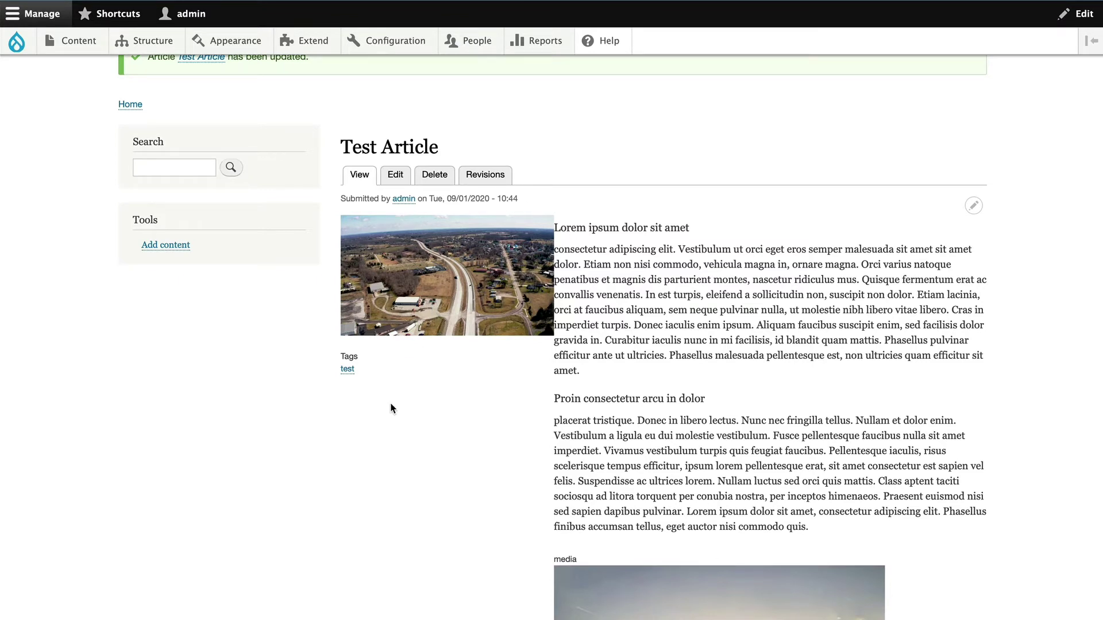
{"action": "scroll", "coordinate": [586, 284], "scroll_direction": "down", "scroll_amount": 4}
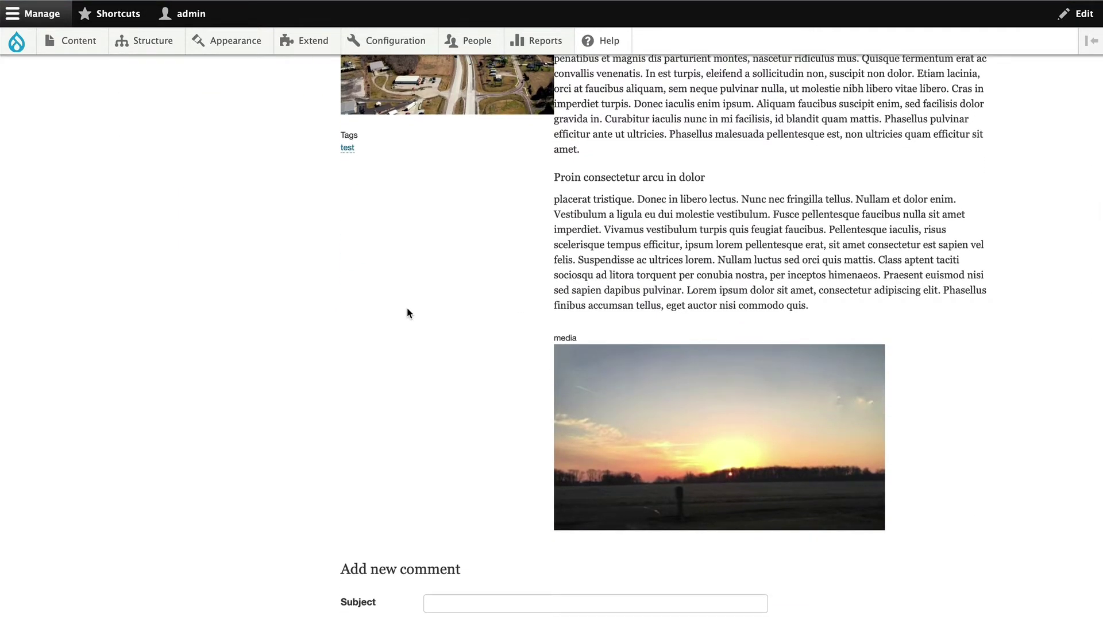
{"action": "scroll", "coordinate": [408, 309], "scroll_direction": "up", "scroll_amount": 4}
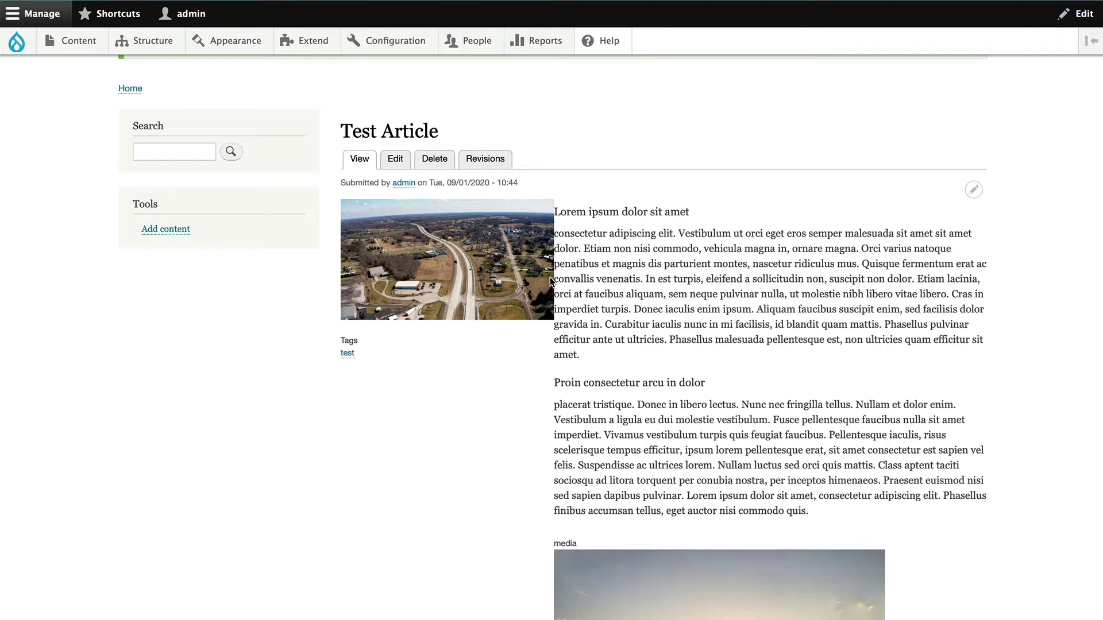
Open the Layout builder styles configuration and review its multiple-styles settings.
{"action": "mouse_move", "coordinate": [392, 43]}
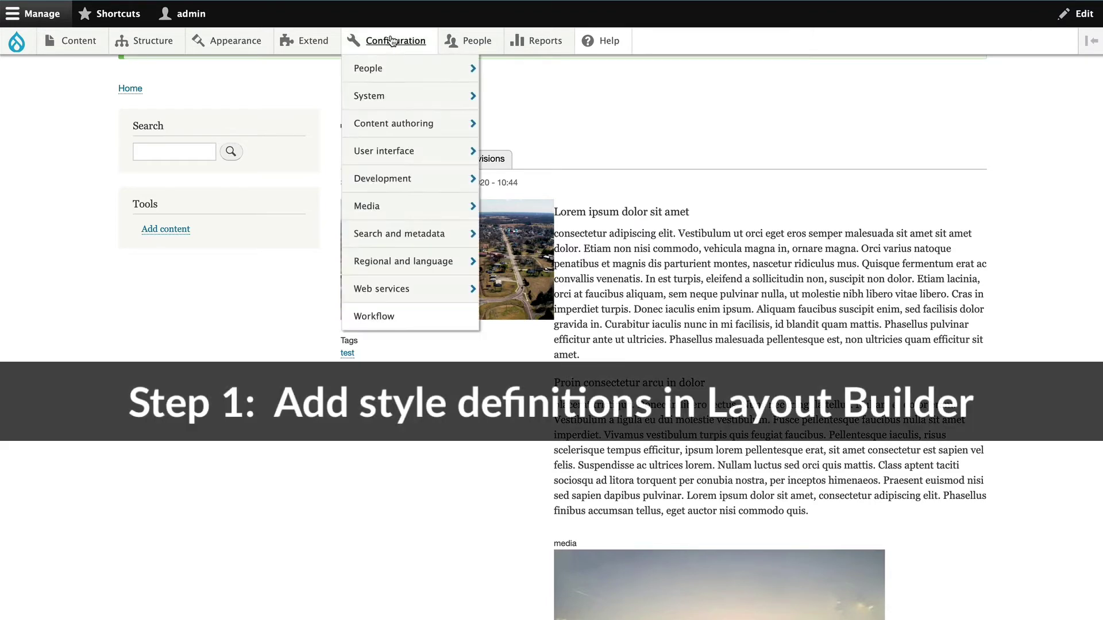
{"action": "mouse_move", "coordinate": [378, 123]}
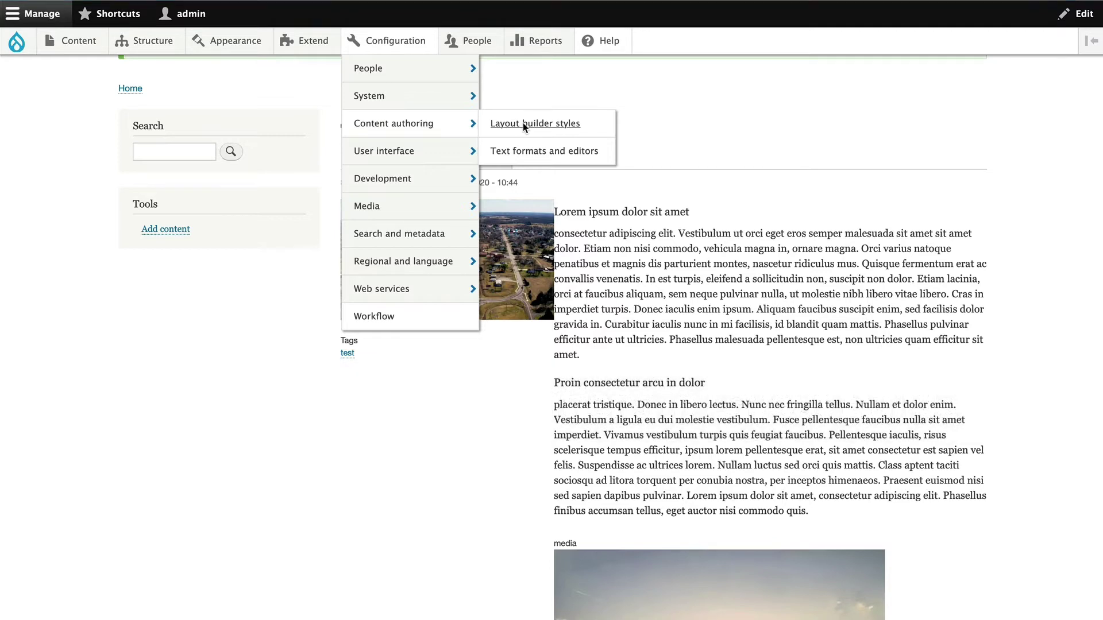
{"action": "left_click", "coordinate": [524, 125]}
{"action": "left_click", "coordinate": [179, 84]}
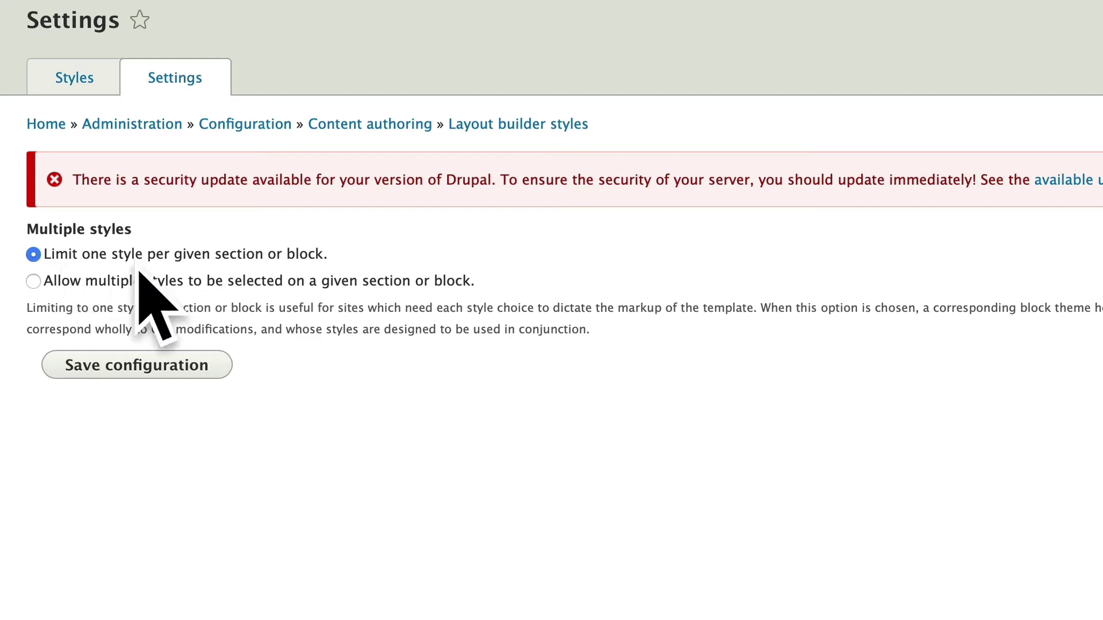
Create and save a layout builder style labelled section1 with the CSS class section1 and the type Section.
{"action": "left_click", "coordinate": [77, 83]}
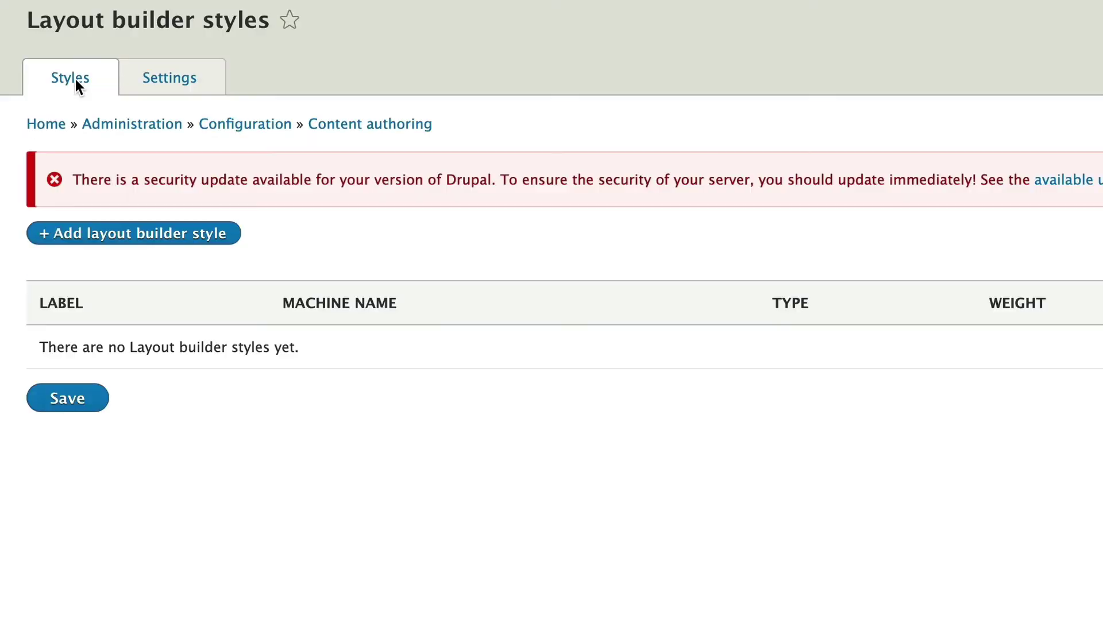
{"action": "left_click", "coordinate": [105, 239]}
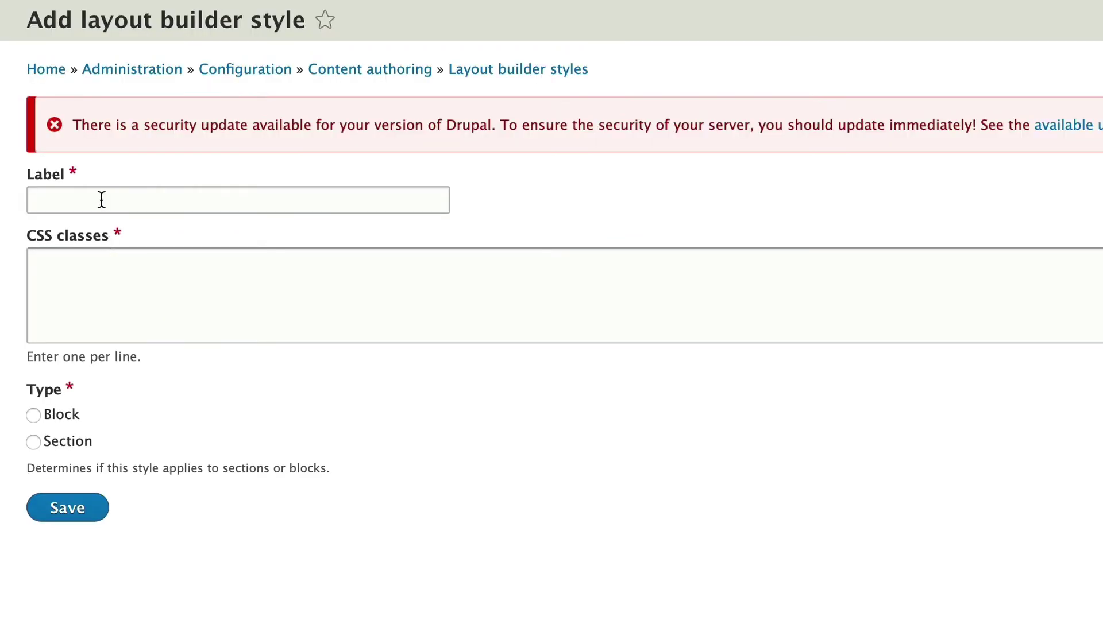
{"action": "left_click", "coordinate": [101, 199]}
{"action": "type", "text": "s"}
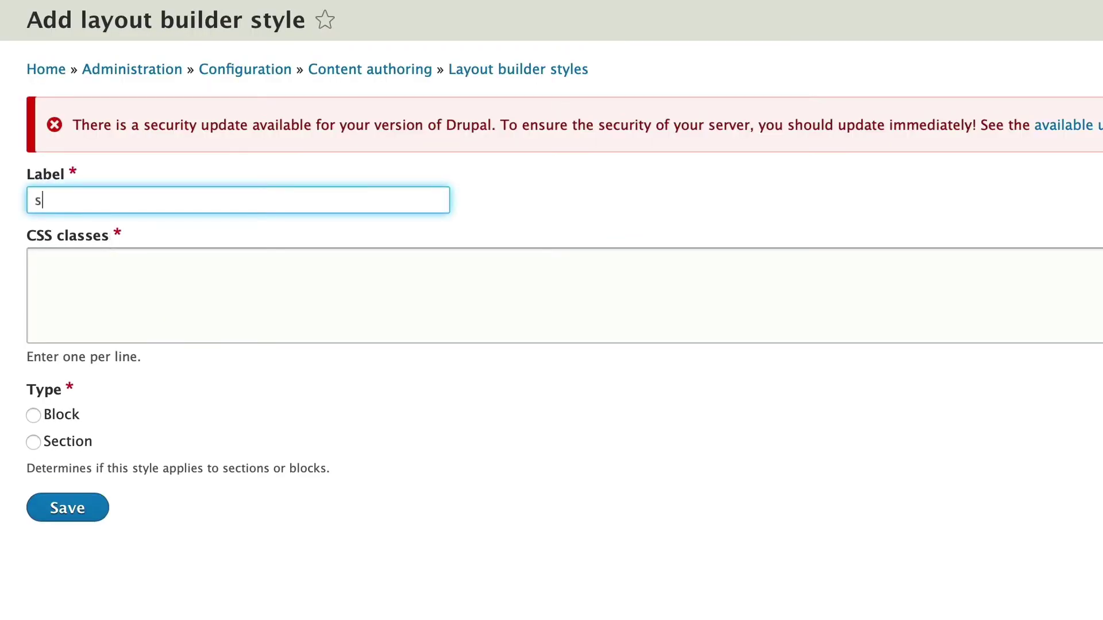
{"action": "type", "text": "ection1"}
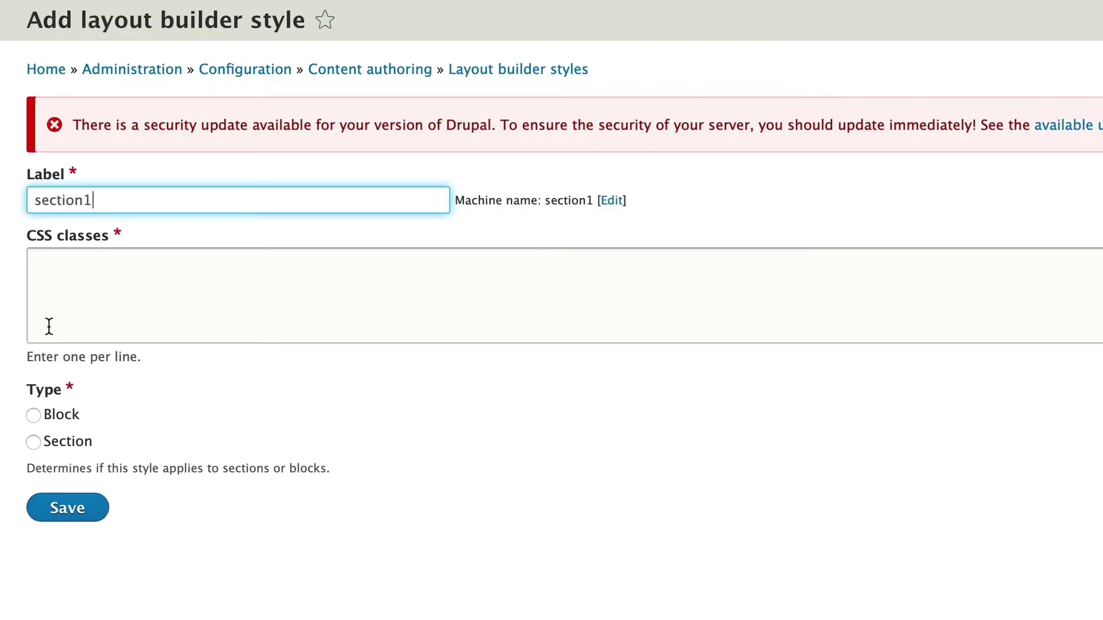
{"action": "left_click", "coordinate": [54, 296]}
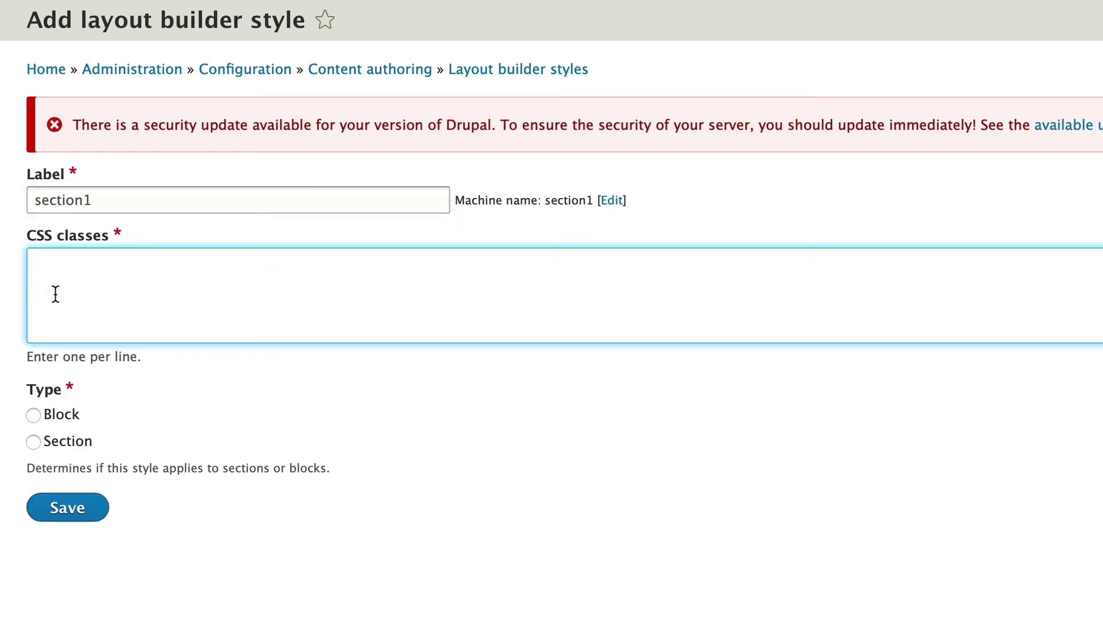
{"action": "type", "text": "section1"}
{"action": "left_click", "coordinate": [32, 440]}
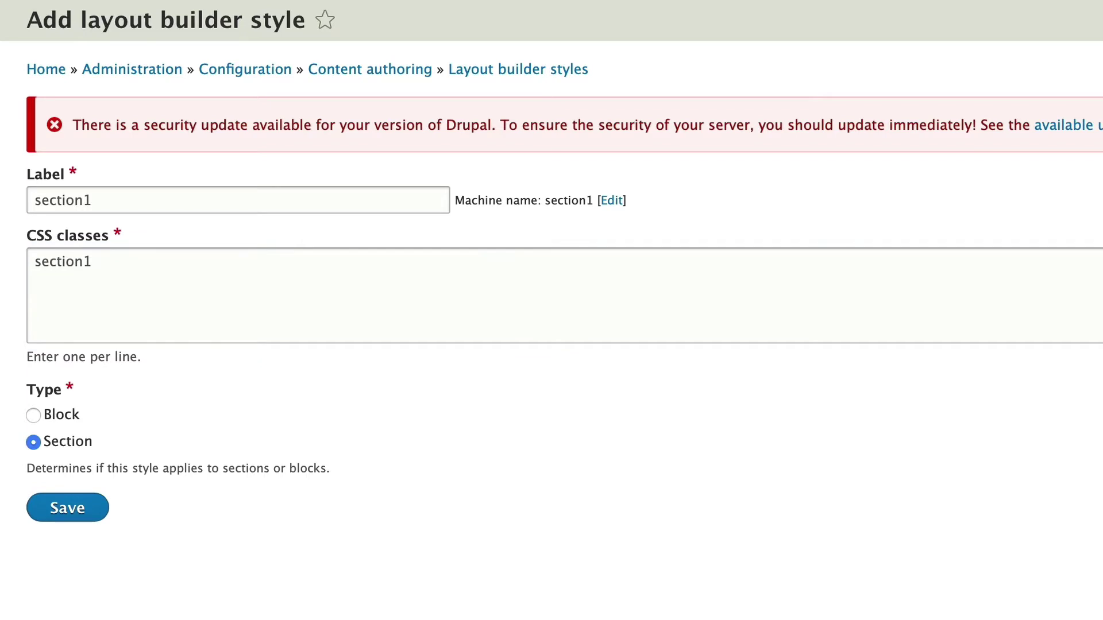
{"action": "left_click", "coordinate": [70, 513]}
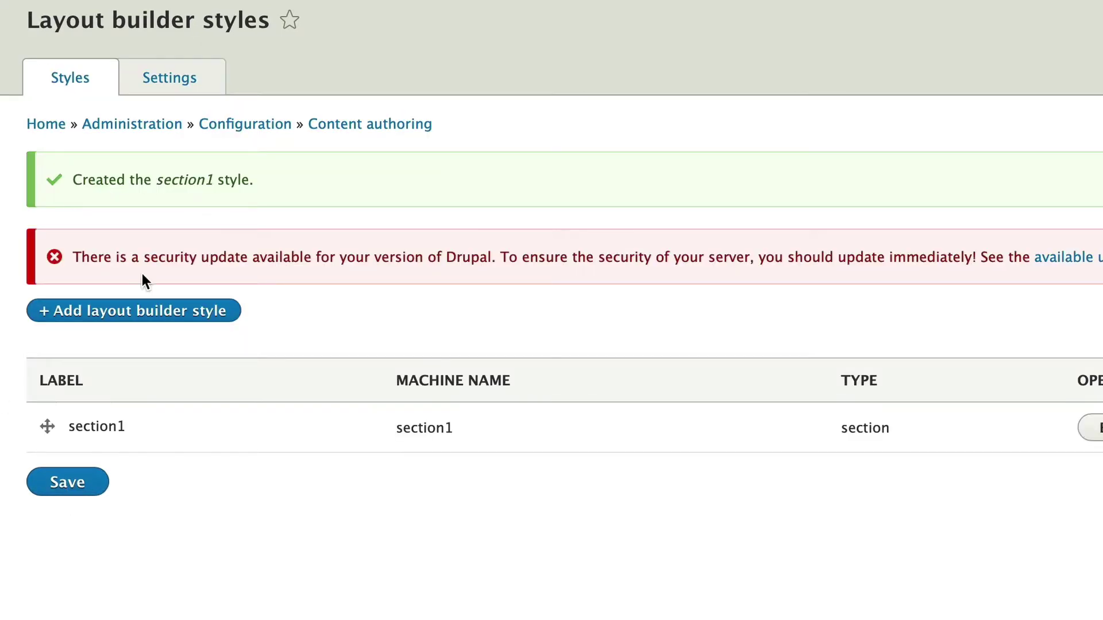
Define another layout builder style labelled block1 with the CSS class block1 and the type Block.
{"action": "left_click", "coordinate": [119, 311]}
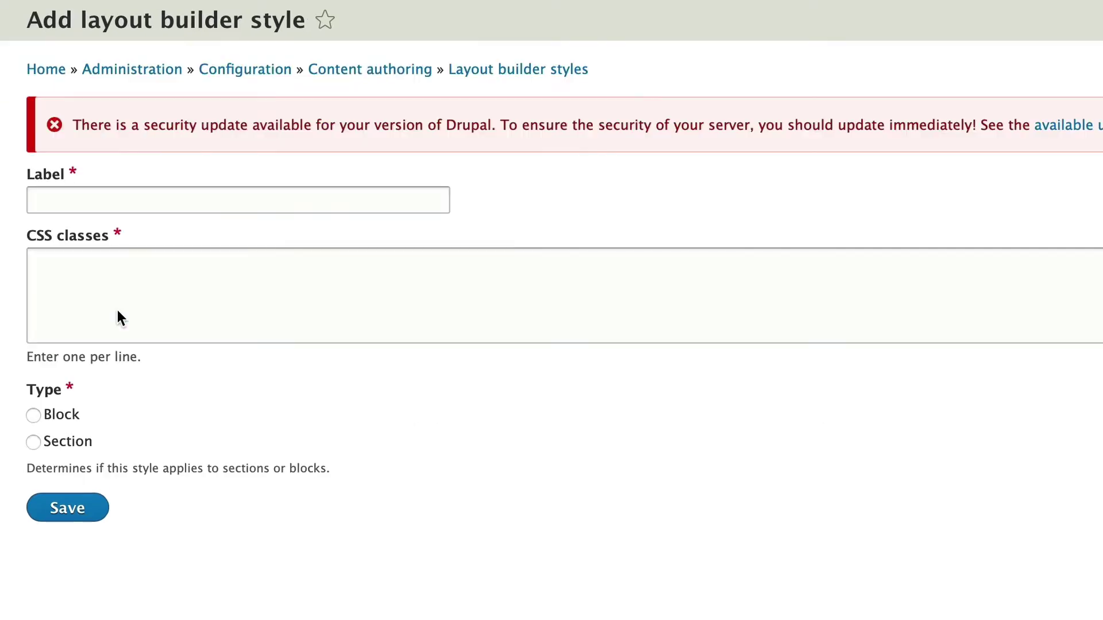
{"action": "left_click", "coordinate": [77, 196]}
{"action": "type", "text": "blo"}
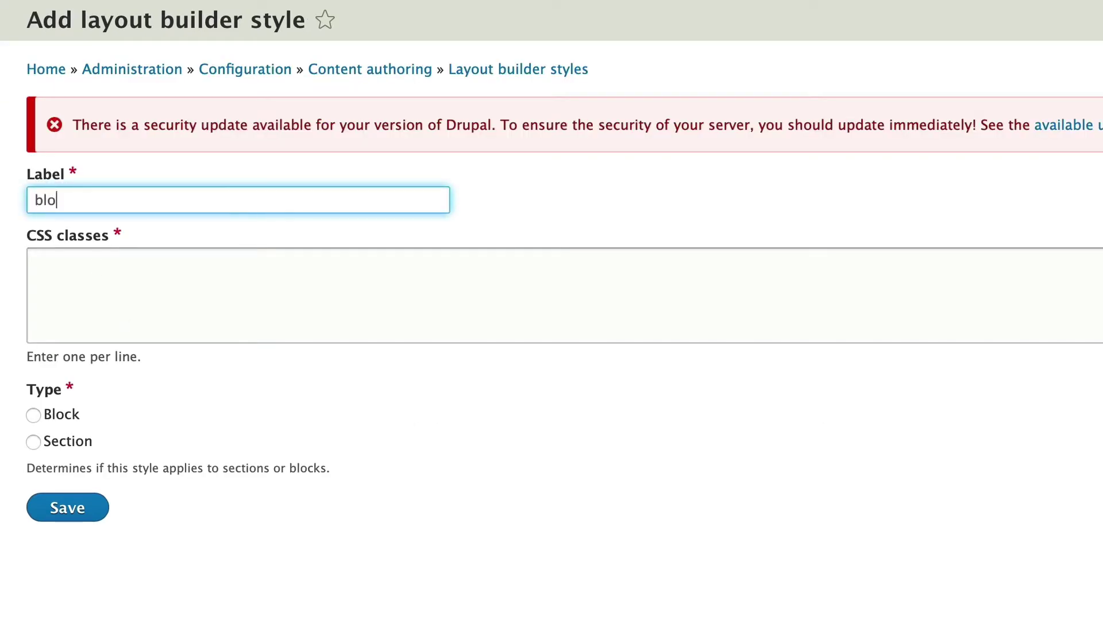
{"action": "type", "text": "ck1"}
{"action": "key", "text": "Tab"}
{"action": "type", "text": "bl"}
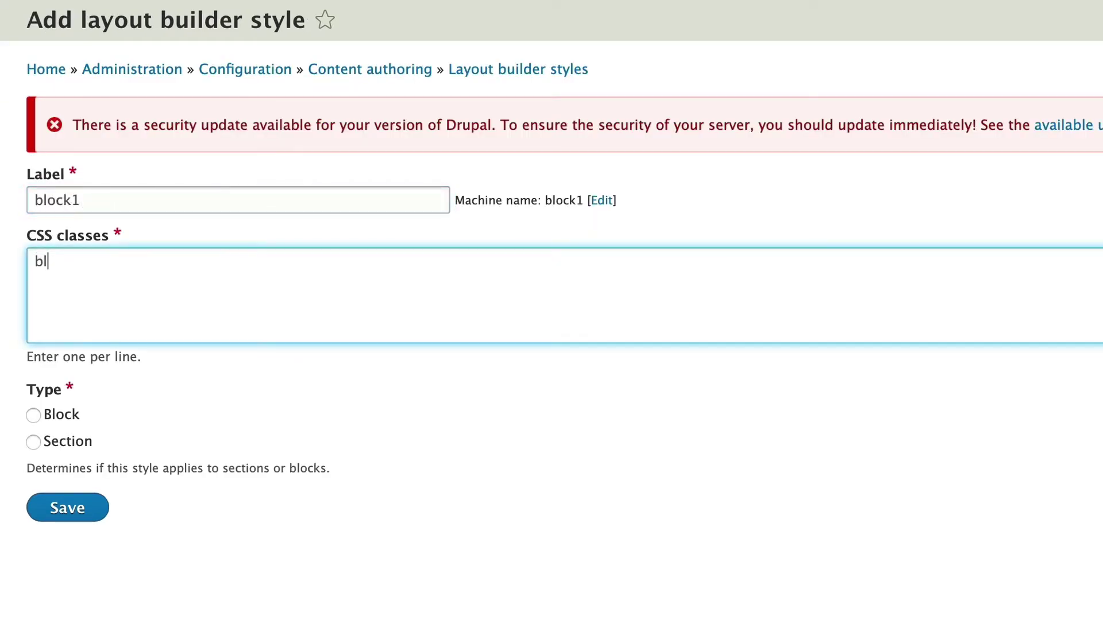
{"action": "type", "text": "ock1"}
{"action": "left_click", "coordinate": [36, 417]}
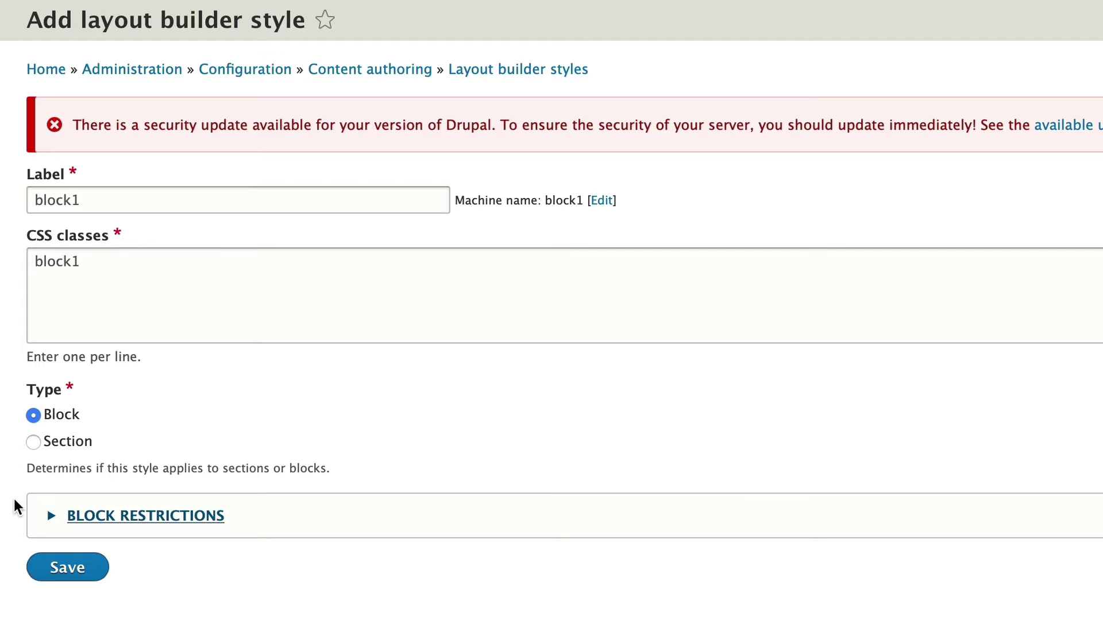
Review the available block restrictions for the block1 style and save it without limiting it to specific blocks.
{"action": "left_click", "coordinate": [95, 516]}
{"action": "scroll", "coordinate": [36, 510], "scroll_direction": "down", "scroll_amount": 15}
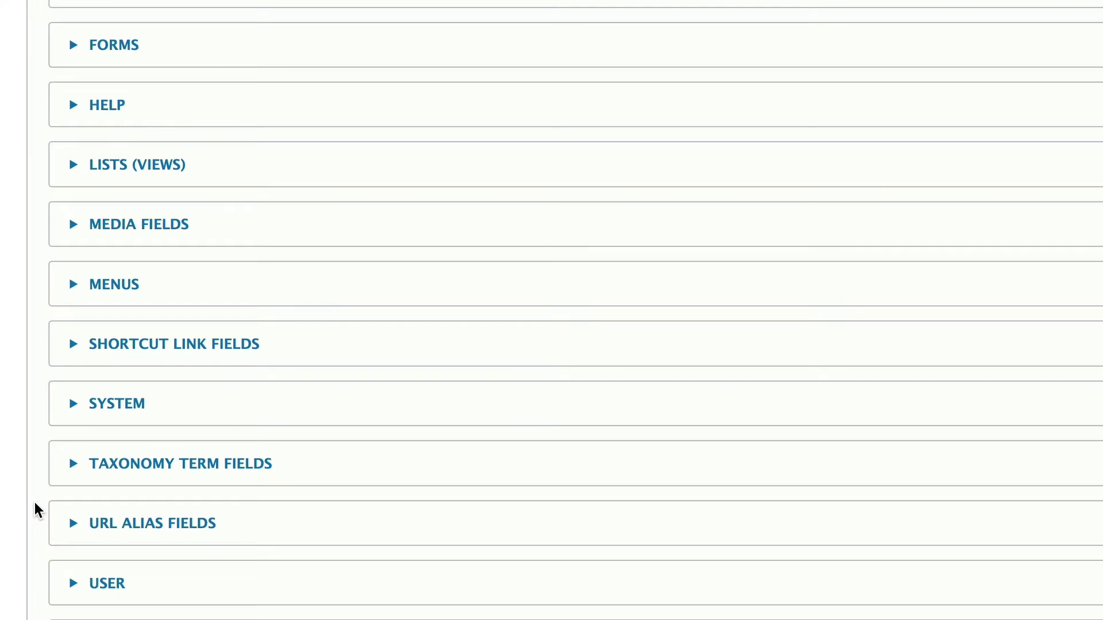
{"action": "scroll", "coordinate": [35, 502], "scroll_direction": "up", "scroll_amount": 10}
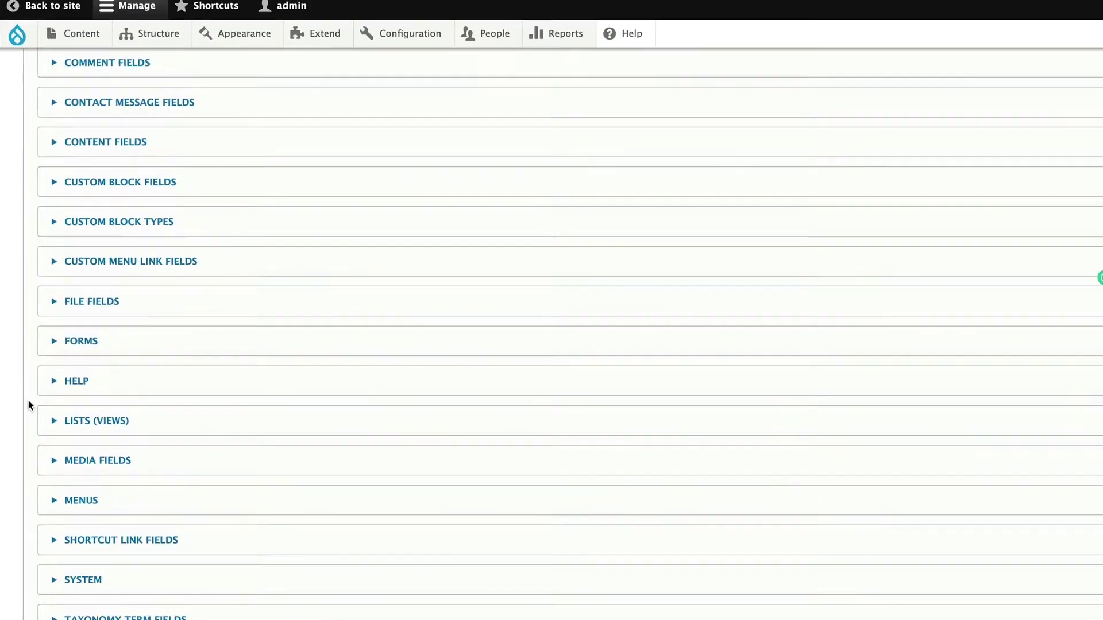
{"action": "scroll", "coordinate": [31, 406], "scroll_direction": "up", "scroll_amount": 3}
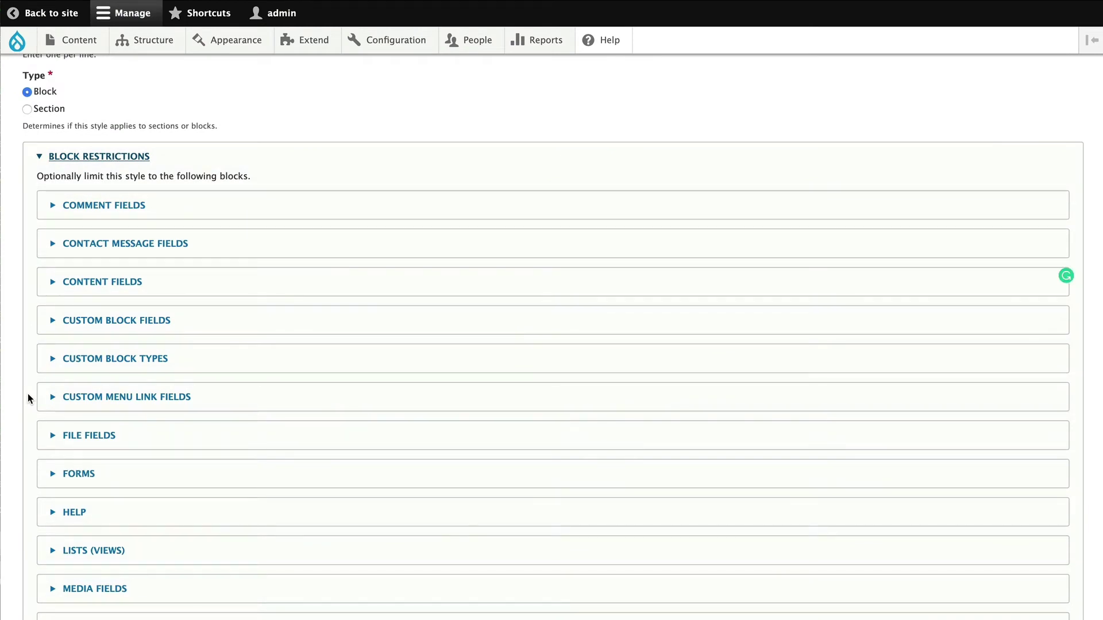
{"action": "scroll", "coordinate": [28, 398], "scroll_direction": "down", "scroll_amount": 7}
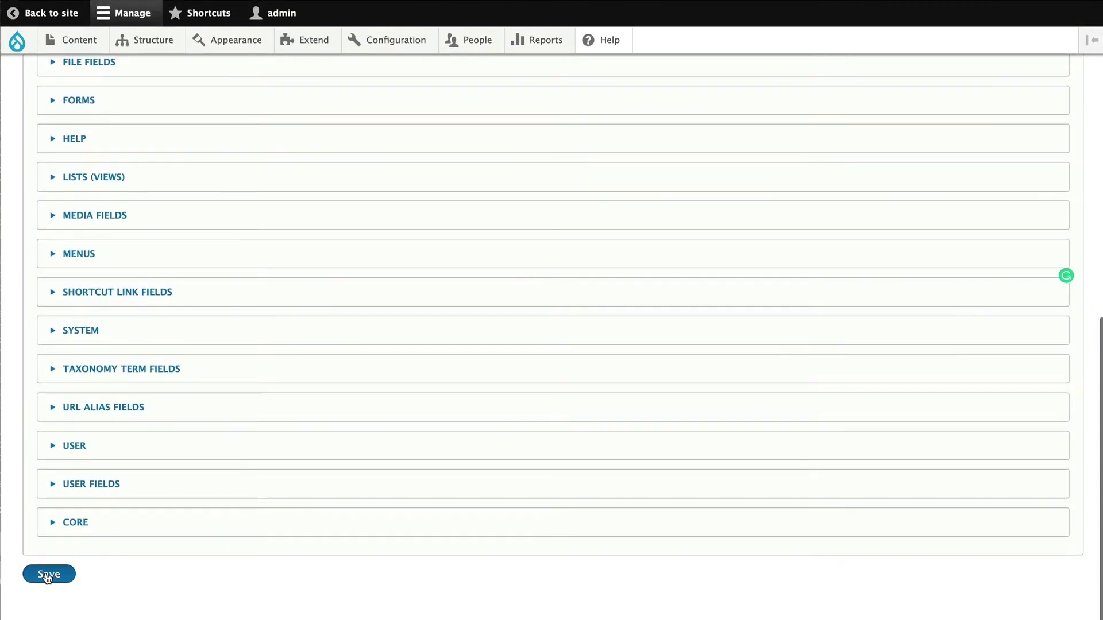
{"action": "left_click", "coordinate": [48, 576]}
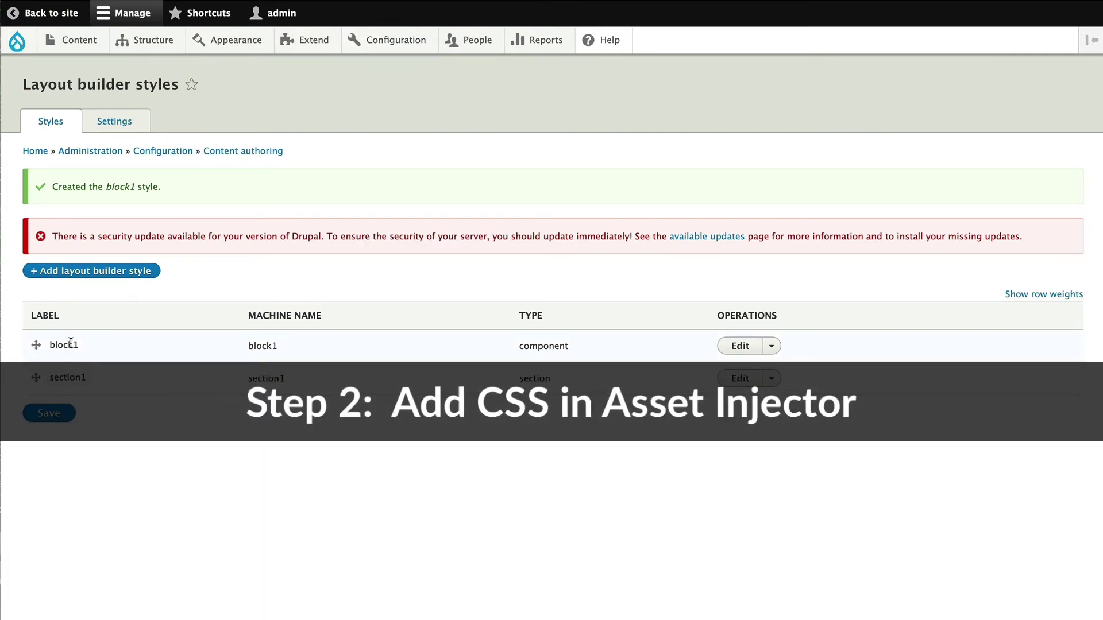
Add and save CSS injectors block1 with ".block1 { background-color: red;}" and section1 with ".section1 { padding: 20px; }".
{"action": "mouse_move", "coordinate": [396, 46]}
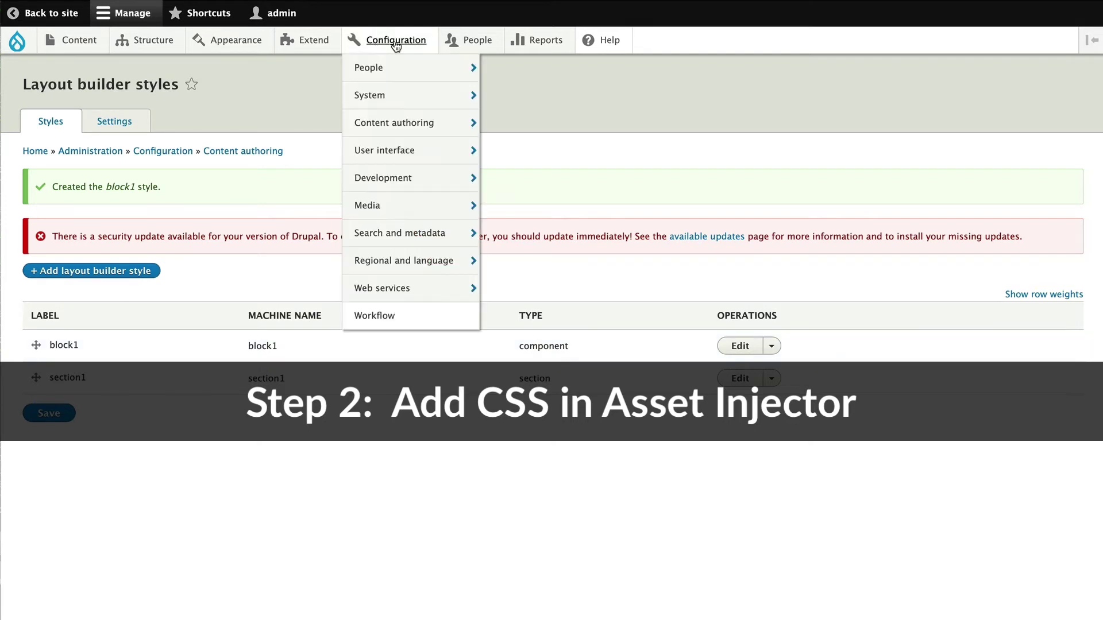
{"action": "mouse_move", "coordinate": [394, 184]}
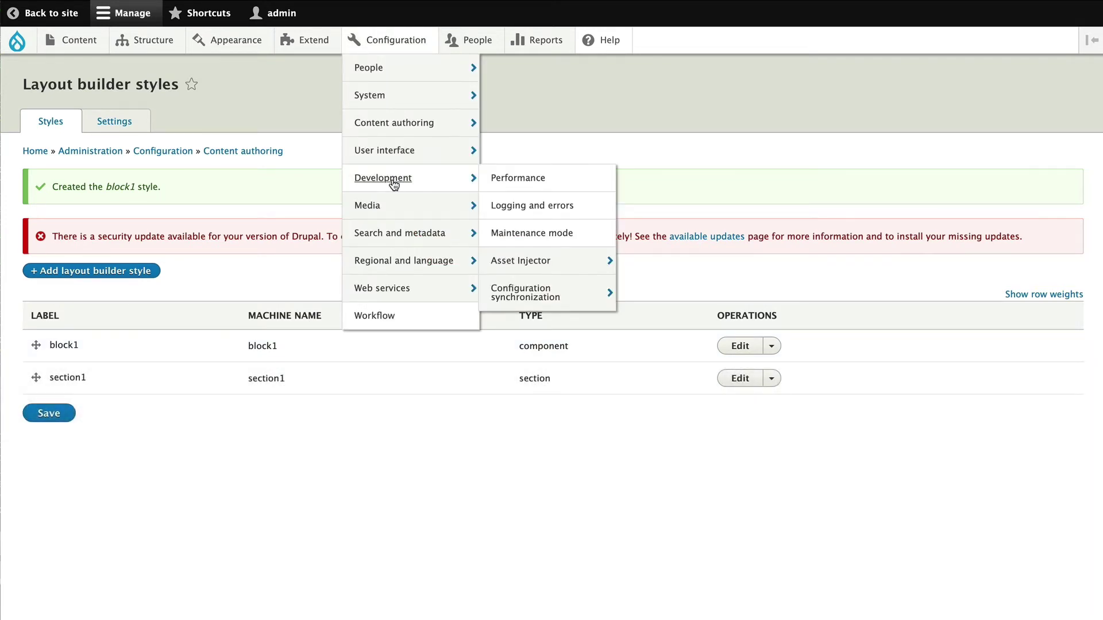
{"action": "mouse_move", "coordinate": [520, 265]}
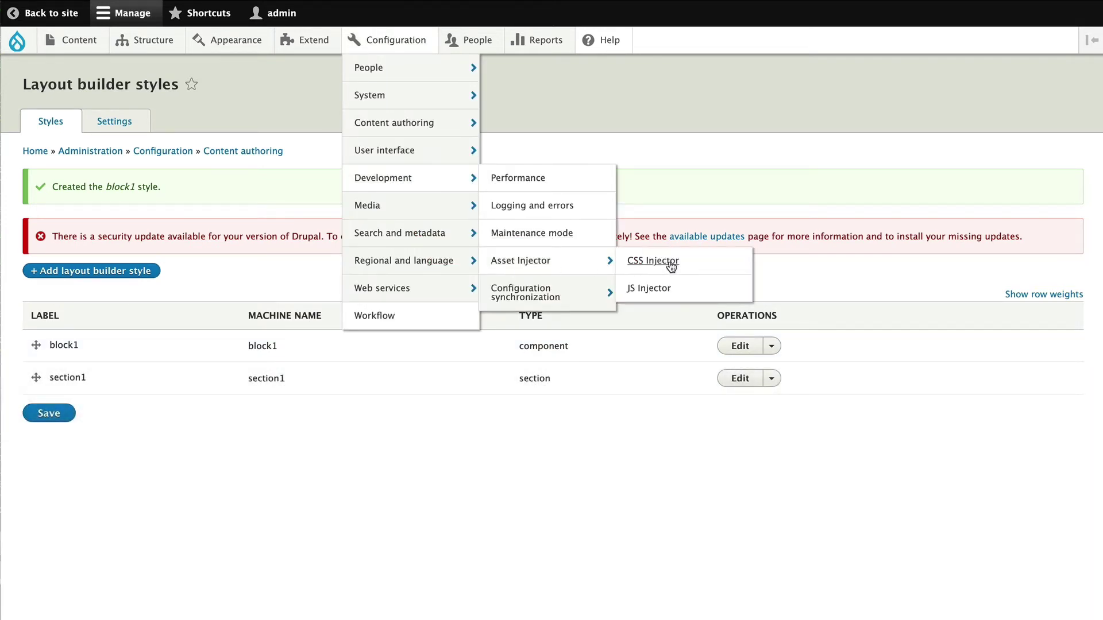
{"action": "left_click", "coordinate": [652, 264]}
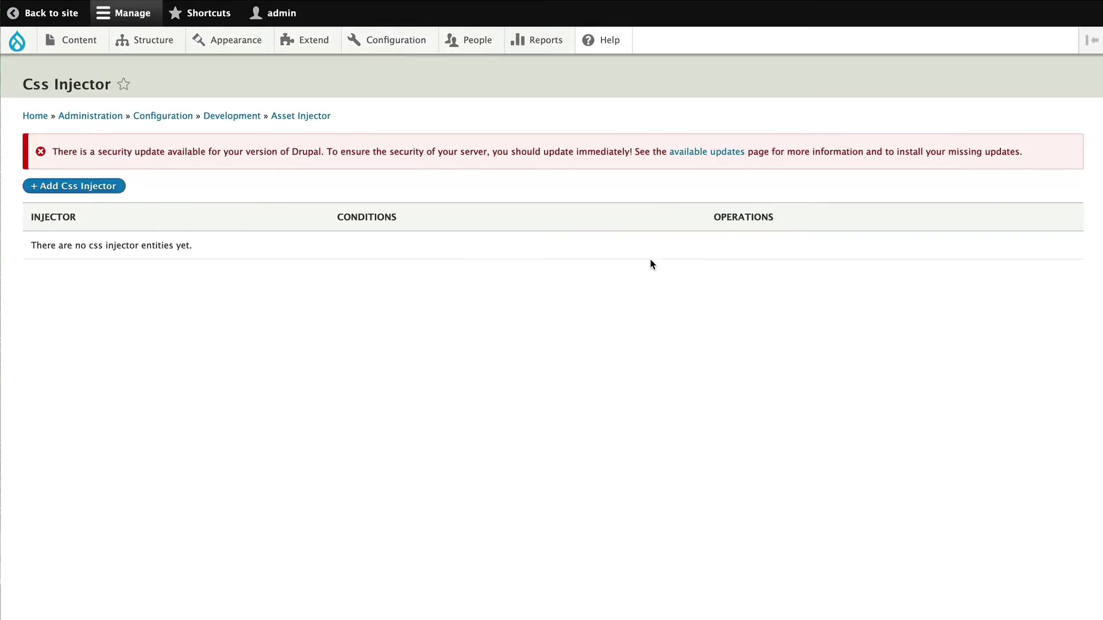
{"action": "left_click", "coordinate": [69, 187]}
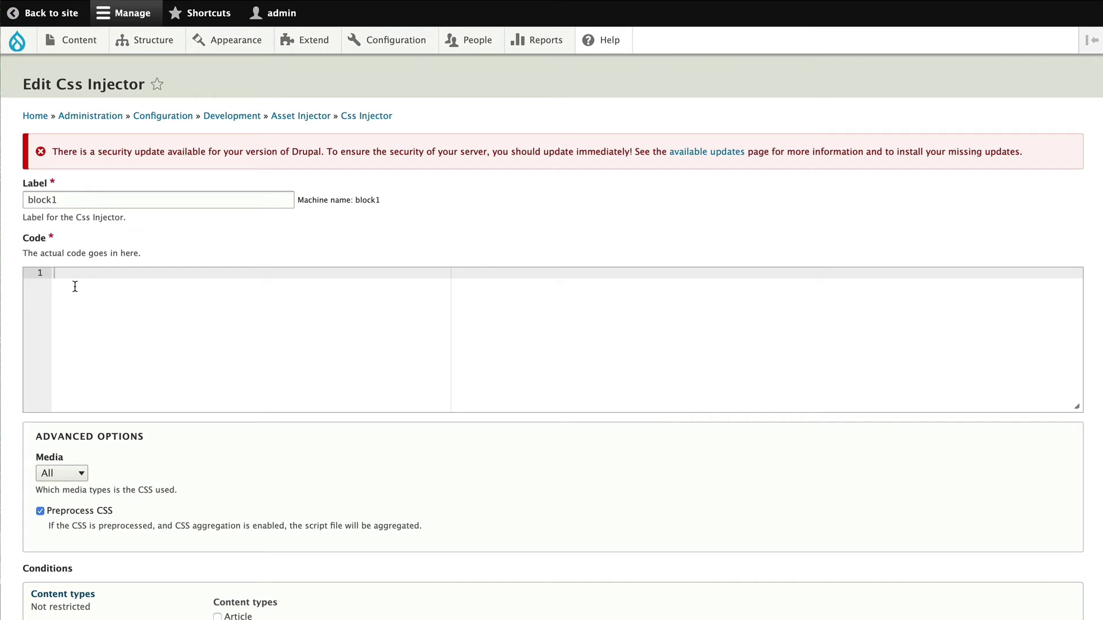
{"action": "type", "text": ".block1 { background-color: red;}"}
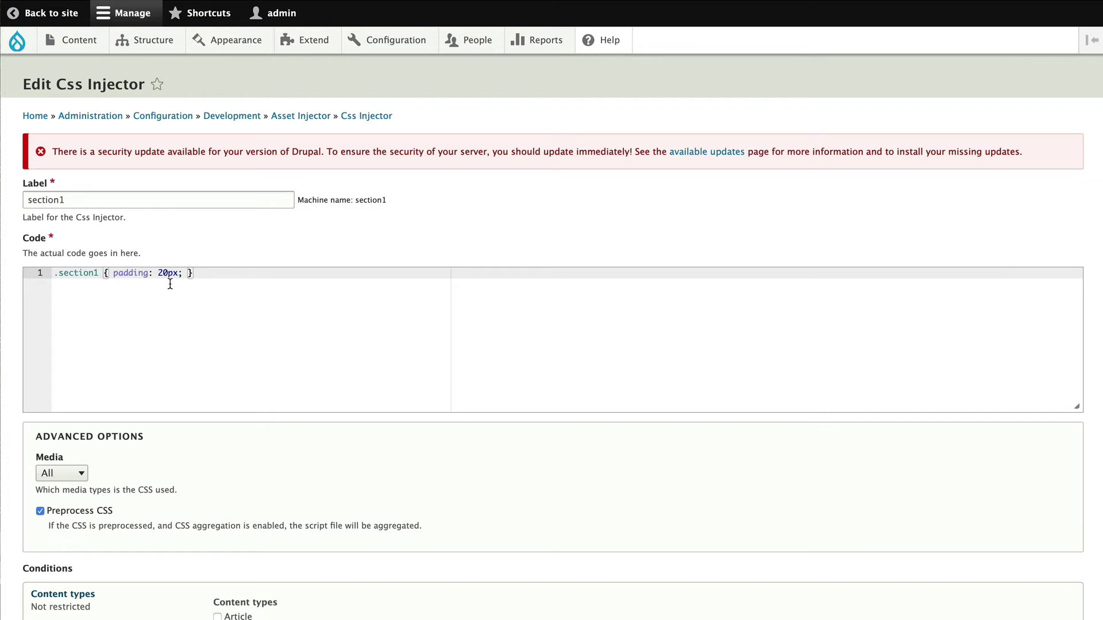
{"action": "scroll", "coordinate": [170, 285], "scroll_direction": "down", "scroll_amount": 5}
{"action": "left_click", "coordinate": [47, 564]}
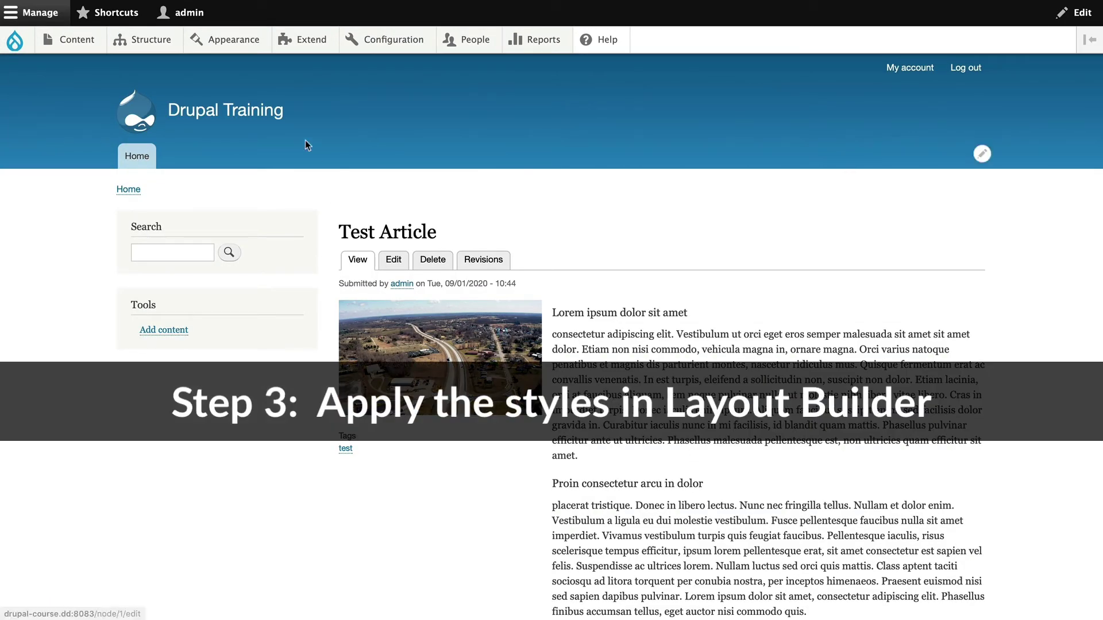
Open the layout template editor for the Article content type's display and go to its Section 1 configuration link.
{"action": "mouse_move", "coordinate": [143, 39]}
{"action": "mouse_move", "coordinate": [144, 156]}
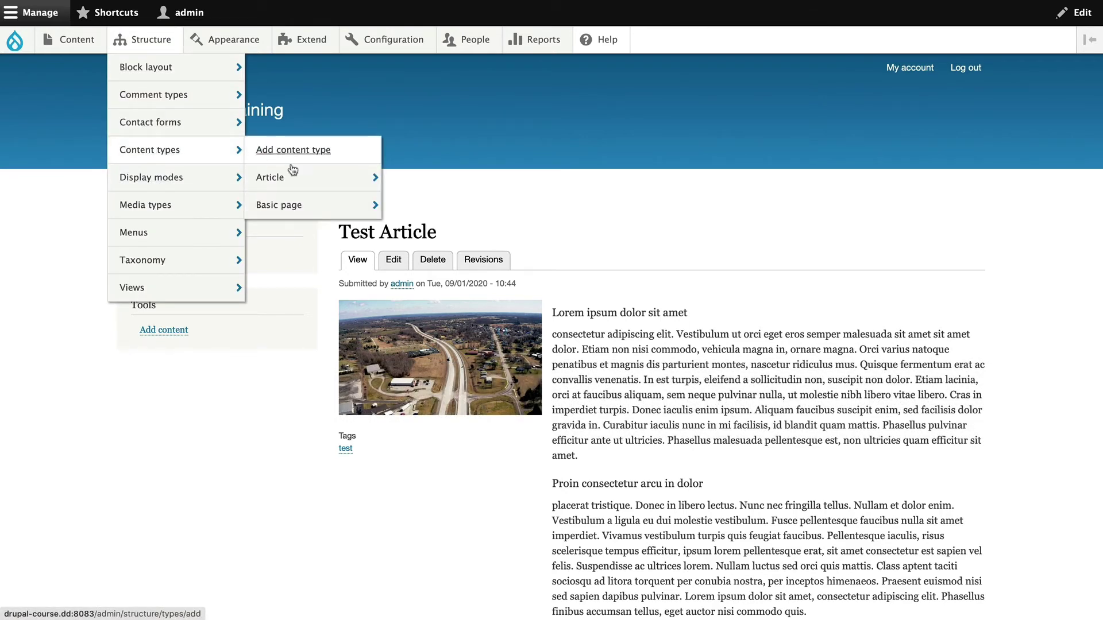
{"action": "mouse_move", "coordinate": [276, 177]}
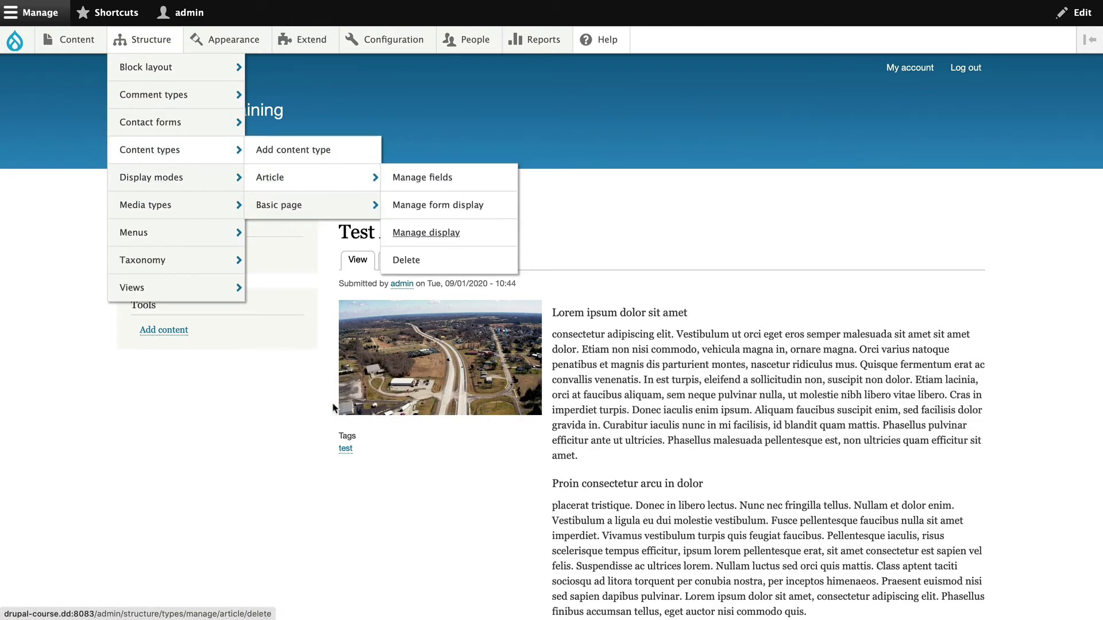
{"action": "left_click", "coordinate": [433, 233]}
{"action": "left_click", "coordinate": [93, 316]}
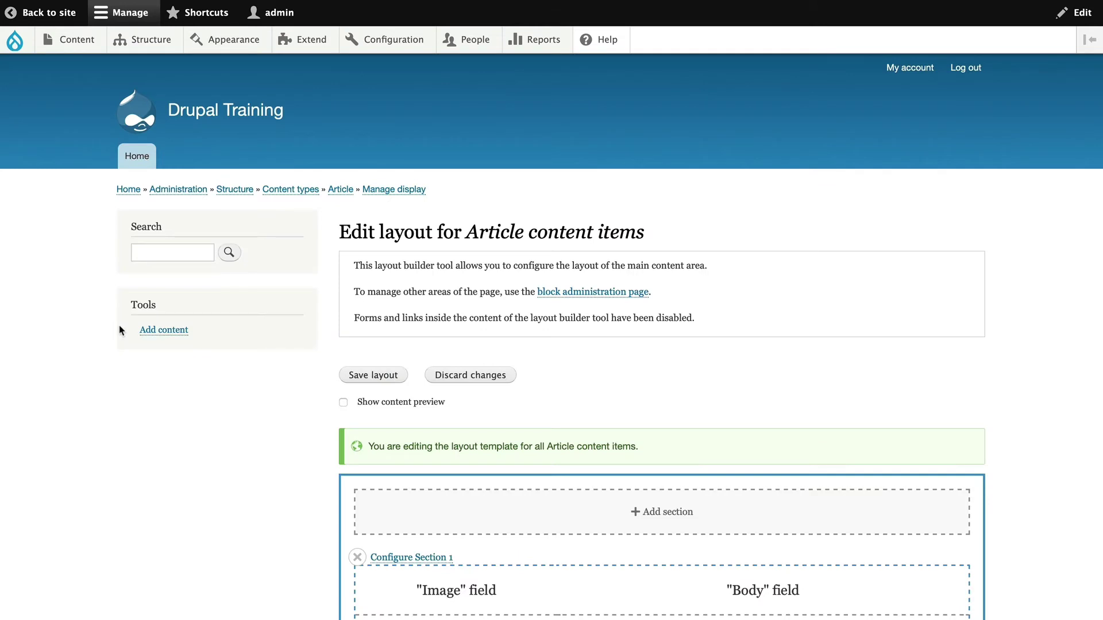
{"action": "scroll", "coordinate": [119, 325], "scroll_direction": "down", "scroll_amount": 4}
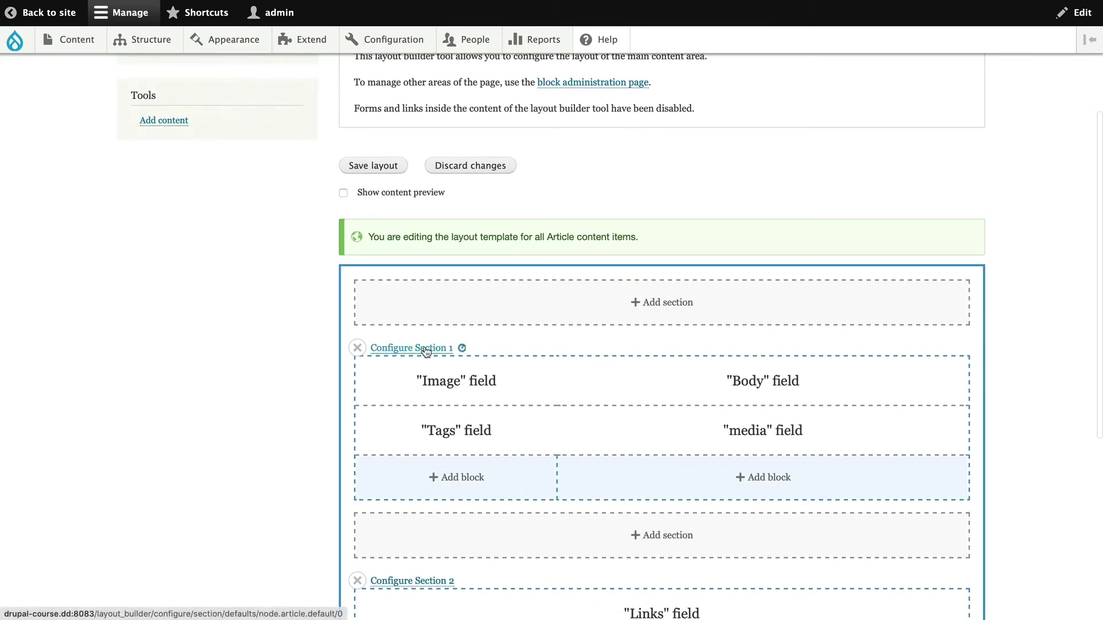
Apply the section1 style to Section 1 of the Article layout and update the section.
{"action": "left_click", "coordinate": [425, 351]}
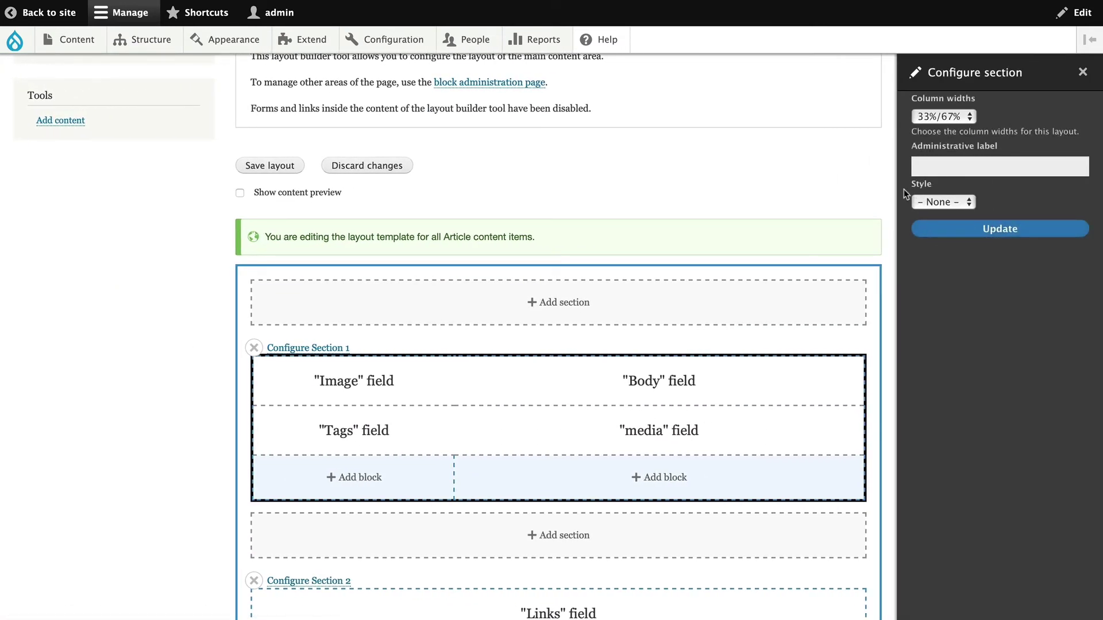
{"action": "left_click", "coordinate": [946, 202]}
{"action": "left_click", "coordinate": [922, 217]}
{"action": "left_click", "coordinate": [988, 230]}
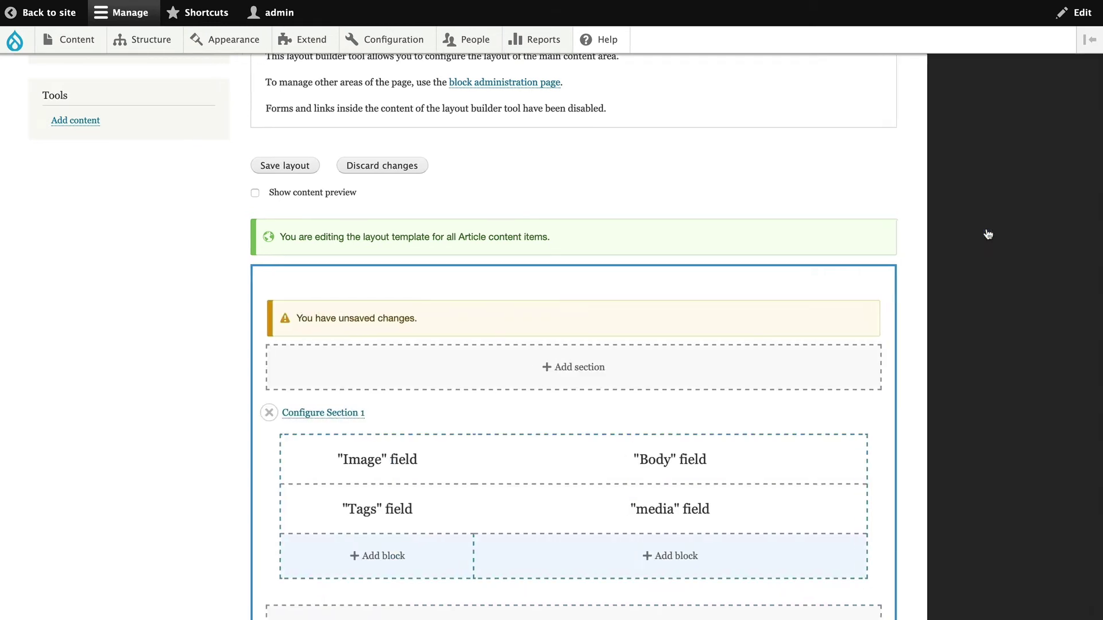
Configure the Body field block in Section 1 to use the block1 style and update it.
{"action": "scroll", "coordinate": [647, 369], "scroll_direction": "down", "scroll_amount": 2}
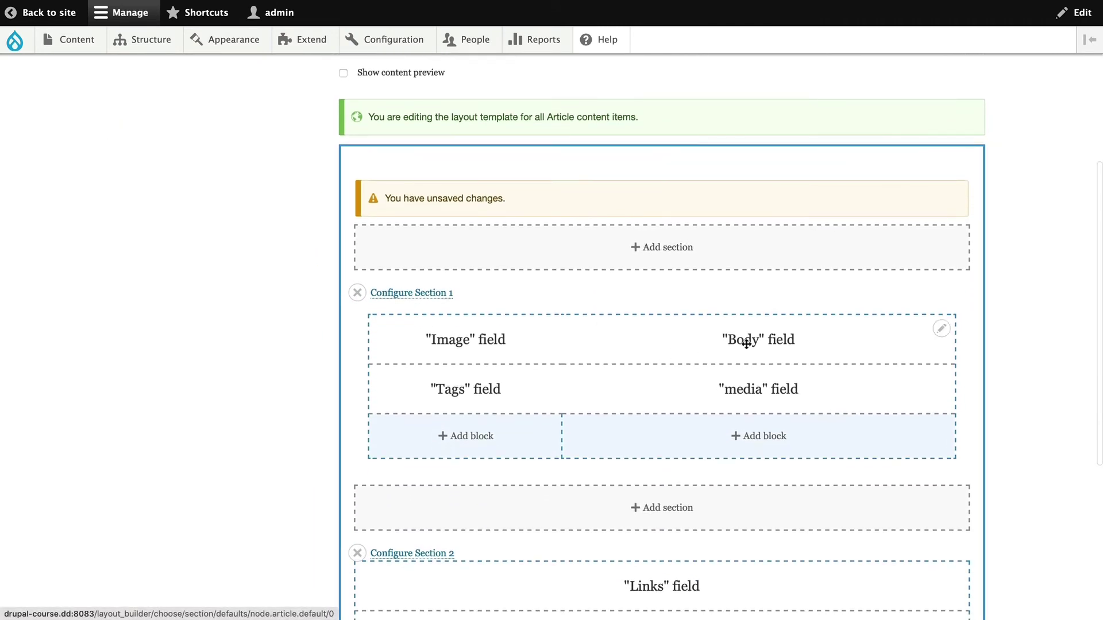
{"action": "left_click", "coordinate": [941, 329]}
{"action": "left_click", "coordinate": [910, 350]}
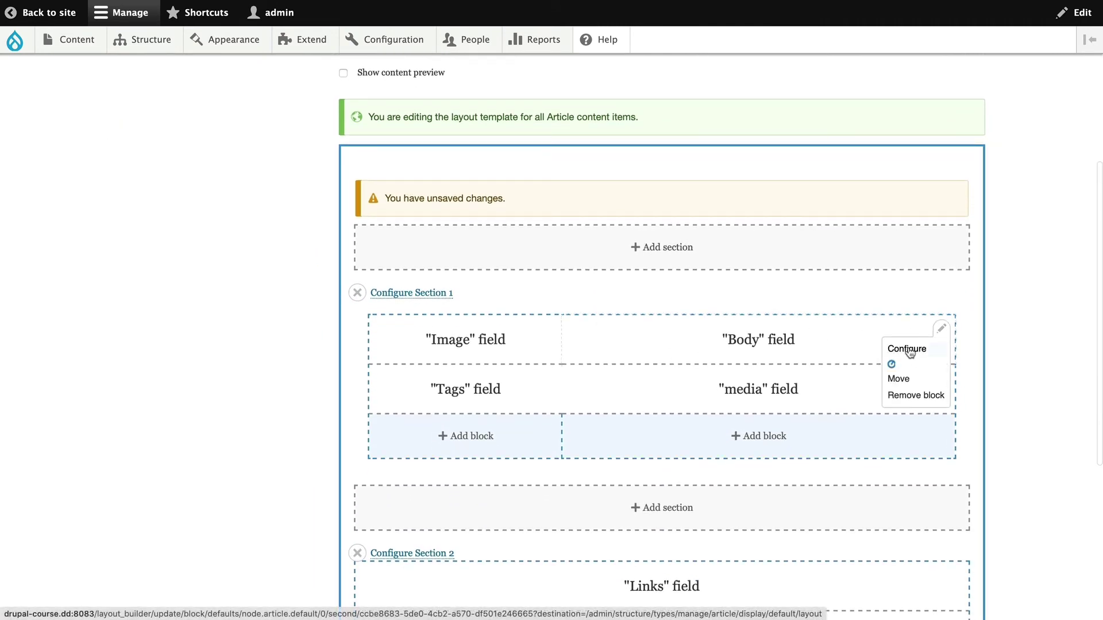
{"action": "left_click", "coordinate": [942, 223]}
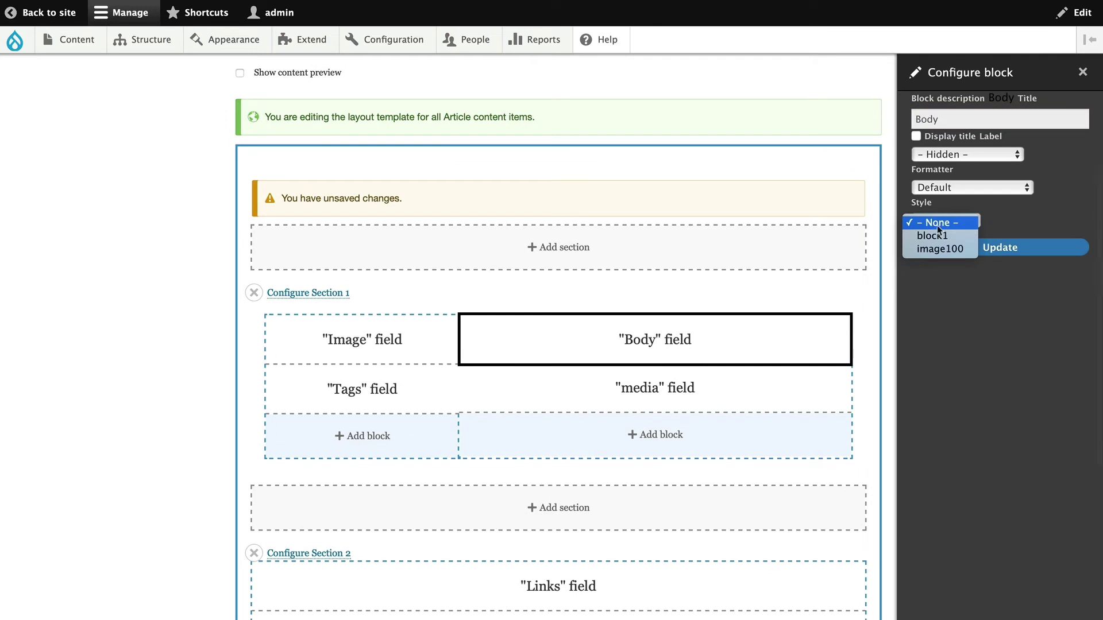
{"action": "left_click", "coordinate": [935, 237]}
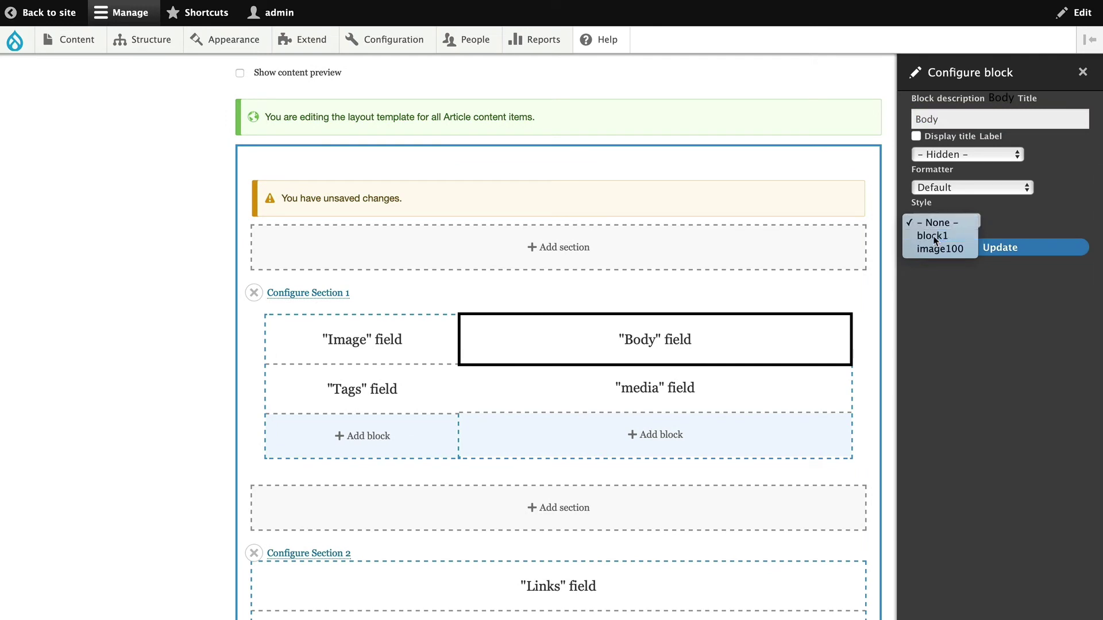
{"action": "left_click", "coordinate": [995, 249]}
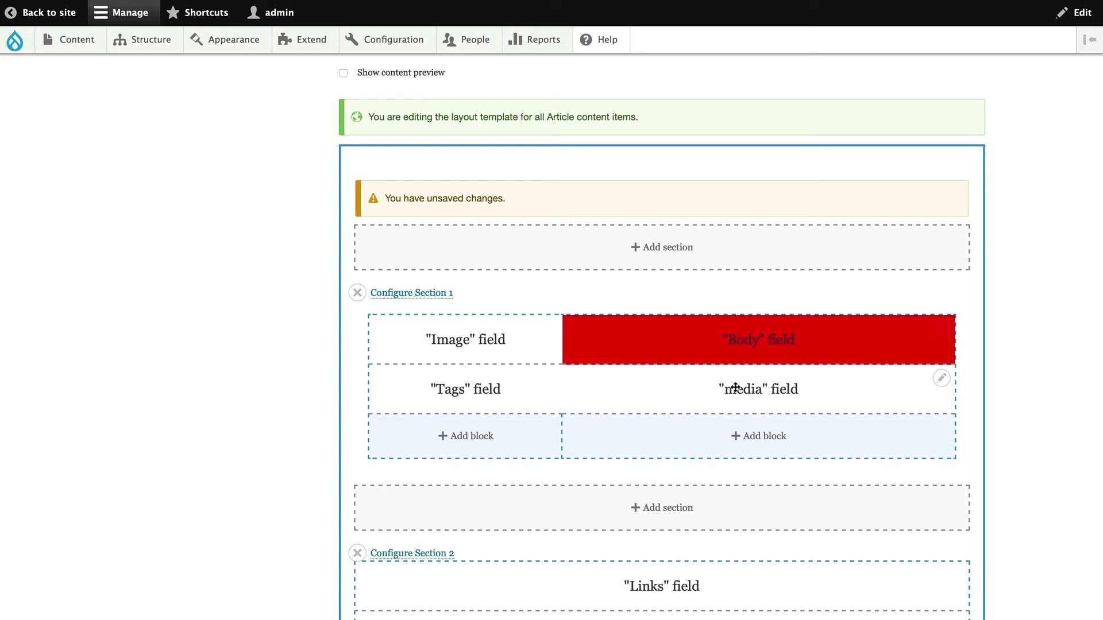
Save the Article layout and return to the site to check the styled Test Article page.
{"action": "scroll", "coordinate": [736, 388], "scroll_direction": "up", "scroll_amount": 5}
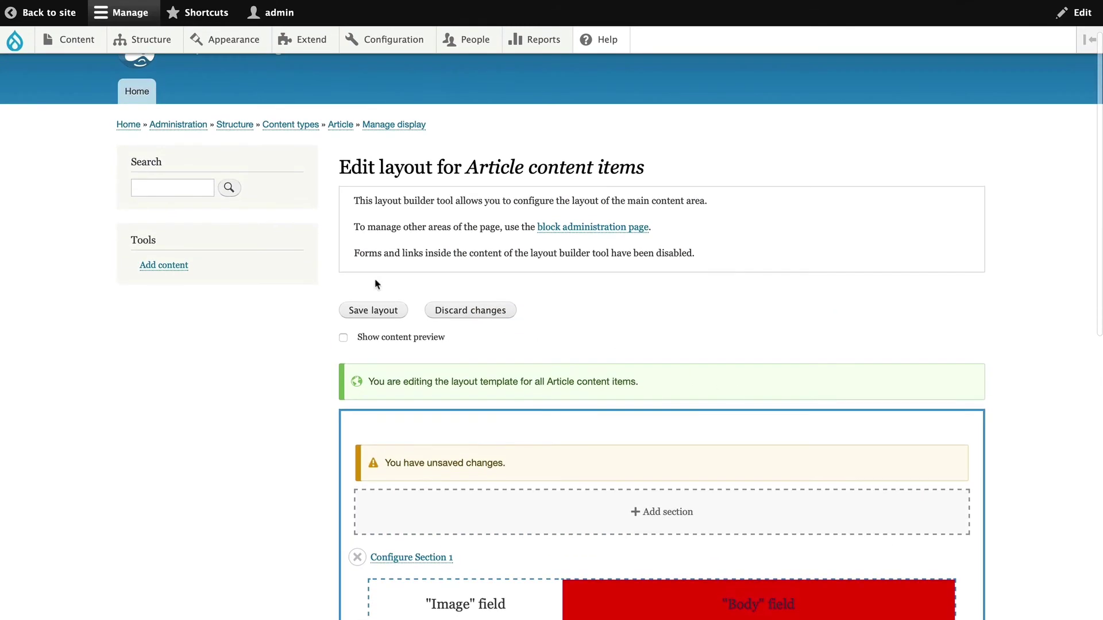
{"action": "left_click", "coordinate": [378, 311]}
{"action": "left_click", "coordinate": [46, 12]}
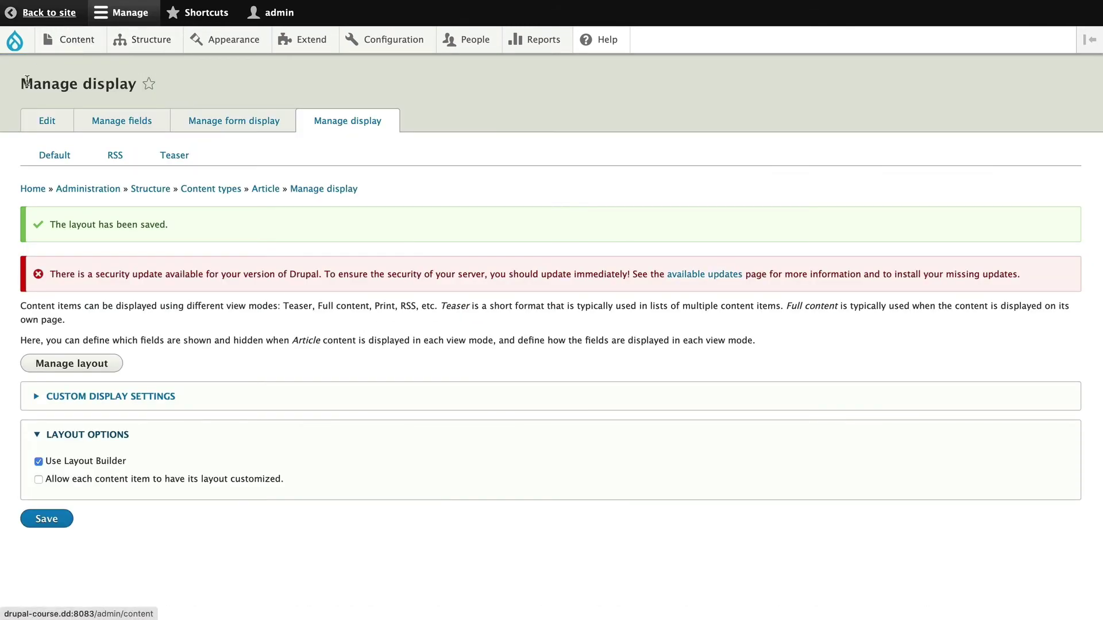
{"action": "scroll", "coordinate": [131, 253], "scroll_direction": "down", "scroll_amount": 3}
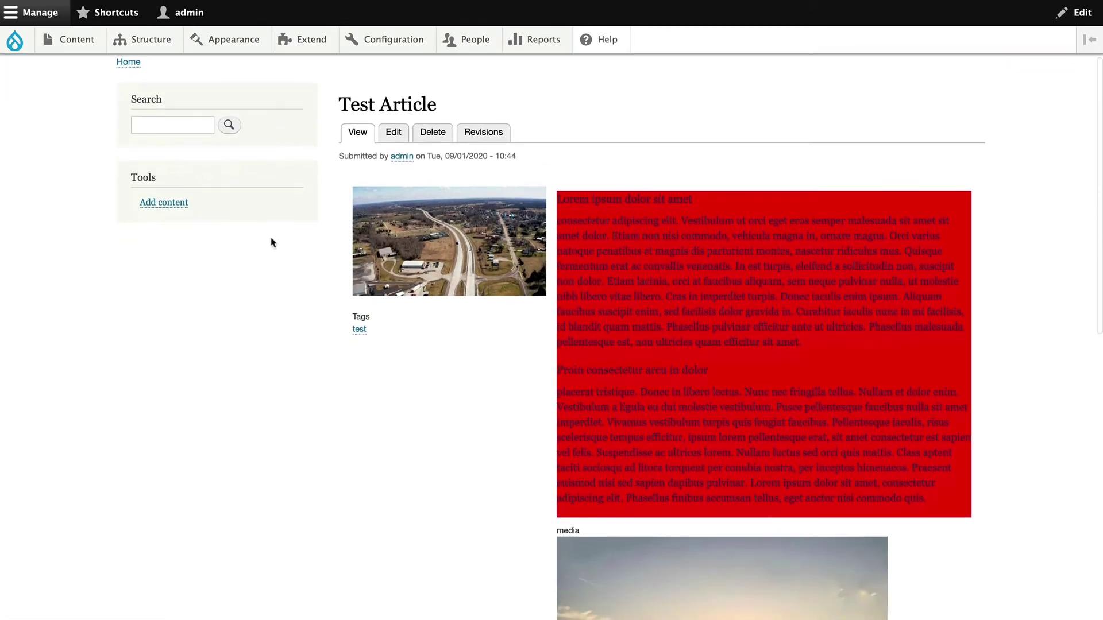